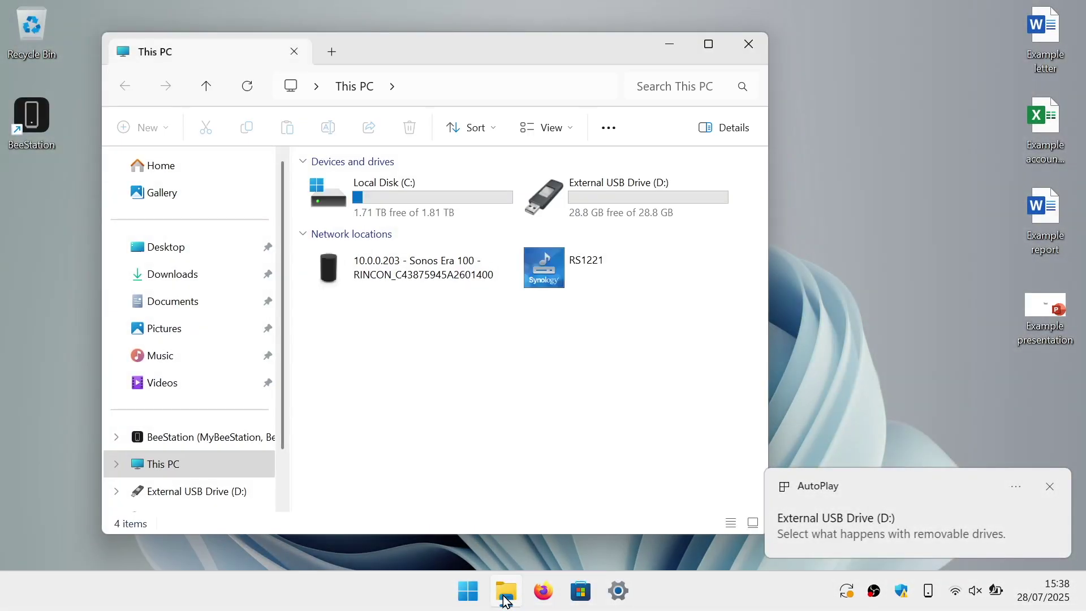
Open External USB Drive (D:) from This PC to view its files.
double_click(702, 204)
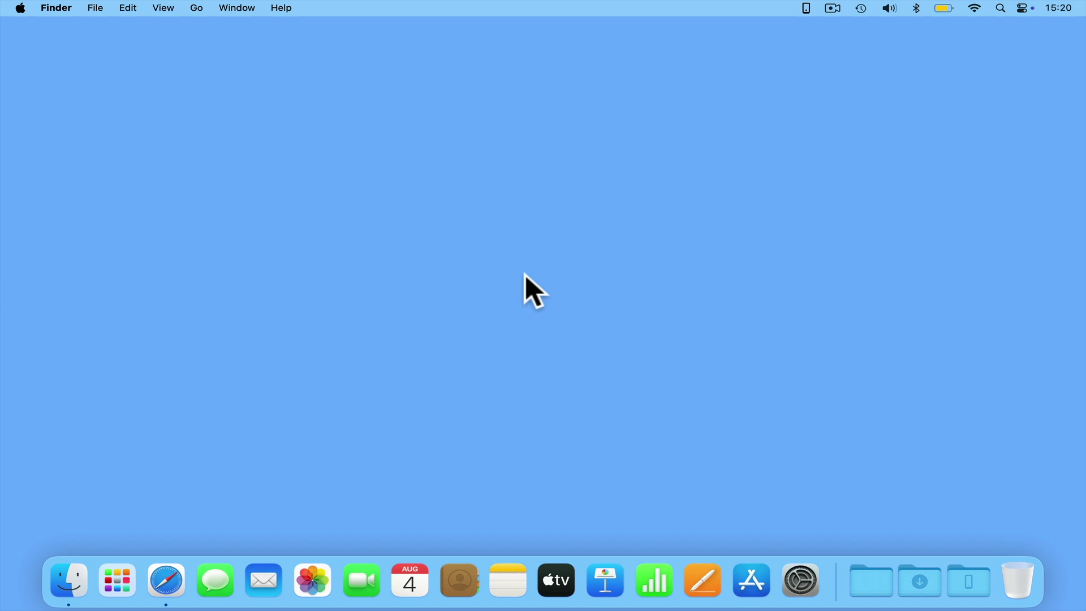
Launch the BeeStation web portal from the BeeStation menu-bar panel.
left_click(808, 9)
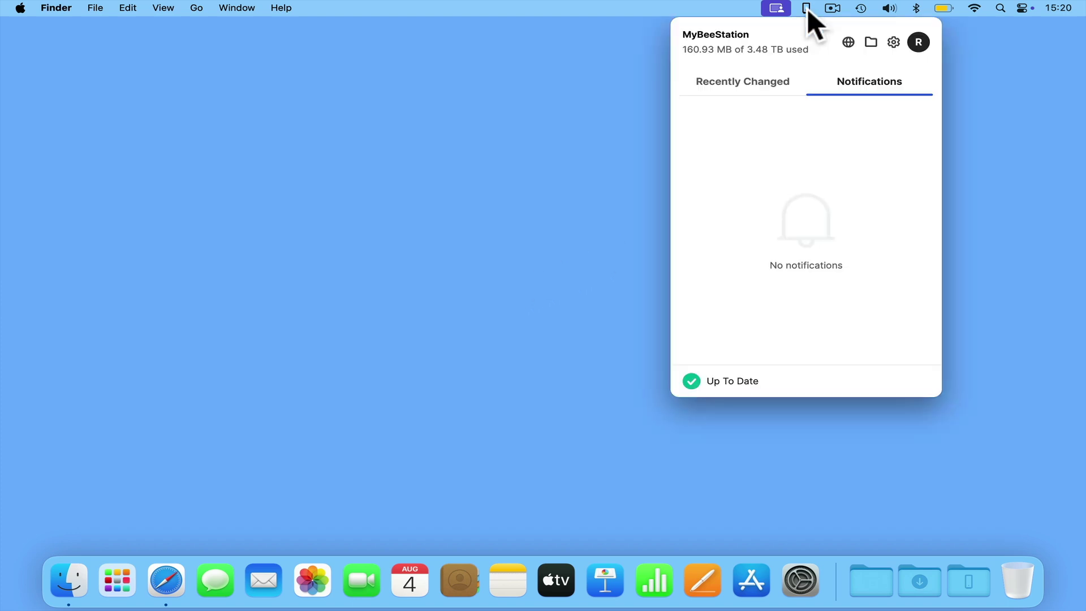
left_click(847, 43)
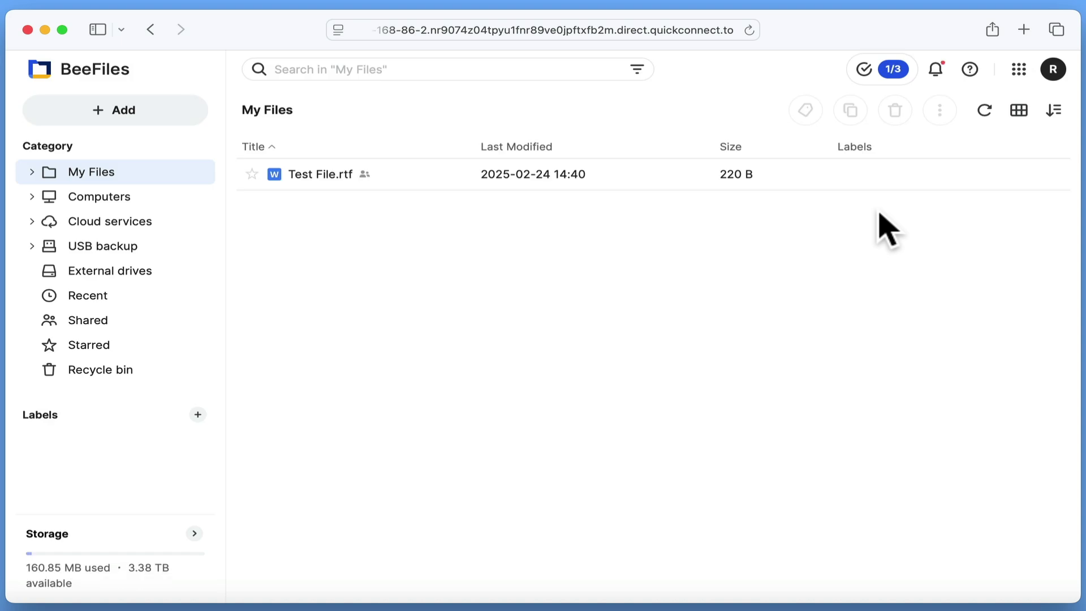
Go to External drives > USB backup in the BeeFiles sidebar.
left_click(154, 274)
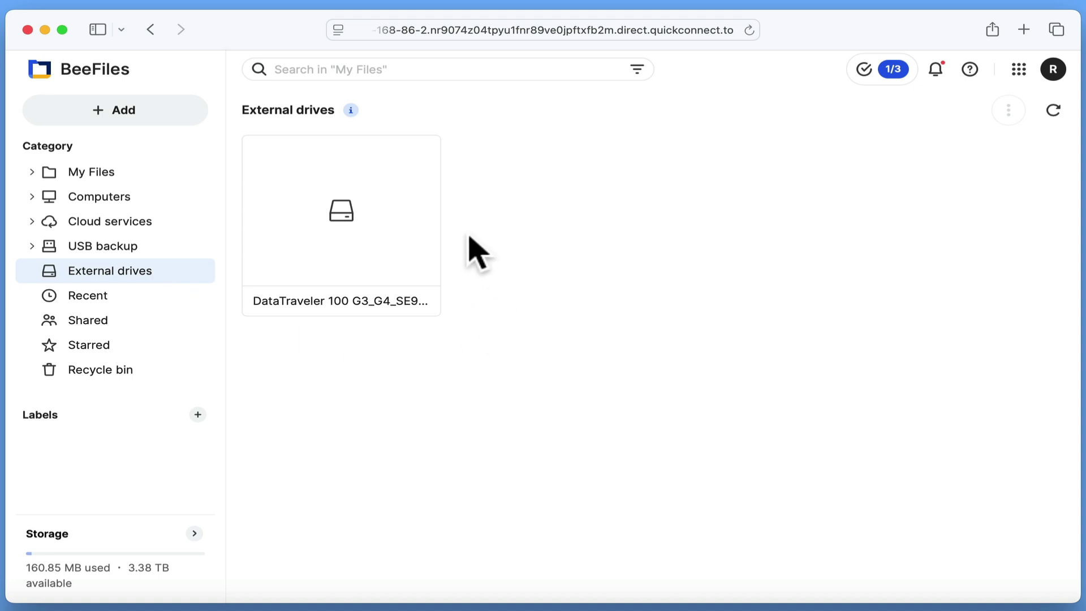
left_click(121, 253)
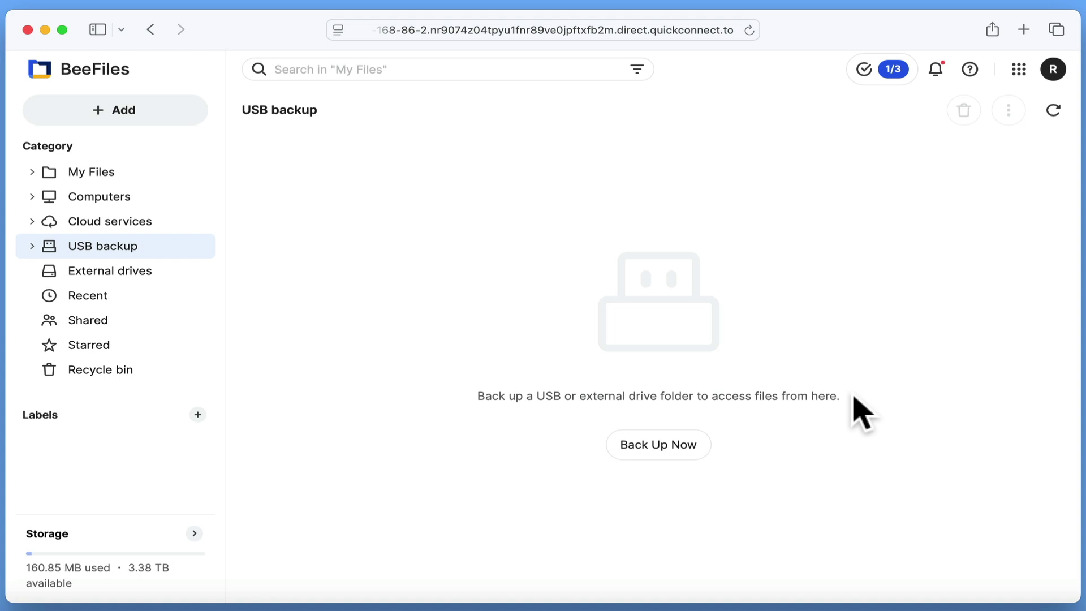
Start a new USB backup of the whole DataTraveler 100 G3_G4_SE9 G2 drive, keeping both files on conflicts.
left_click(691, 453)
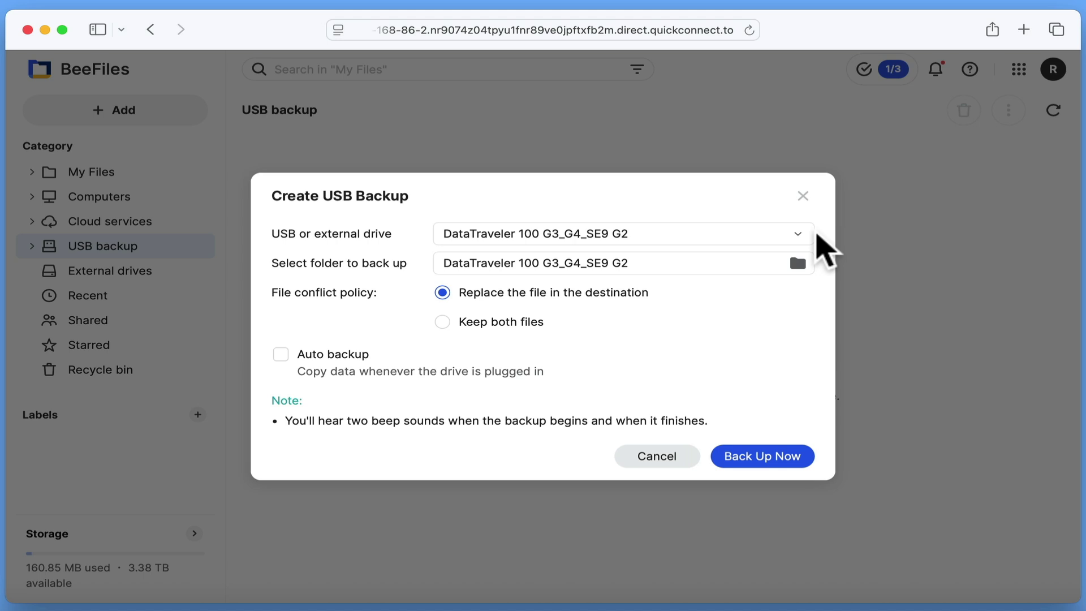
left_click(798, 235)
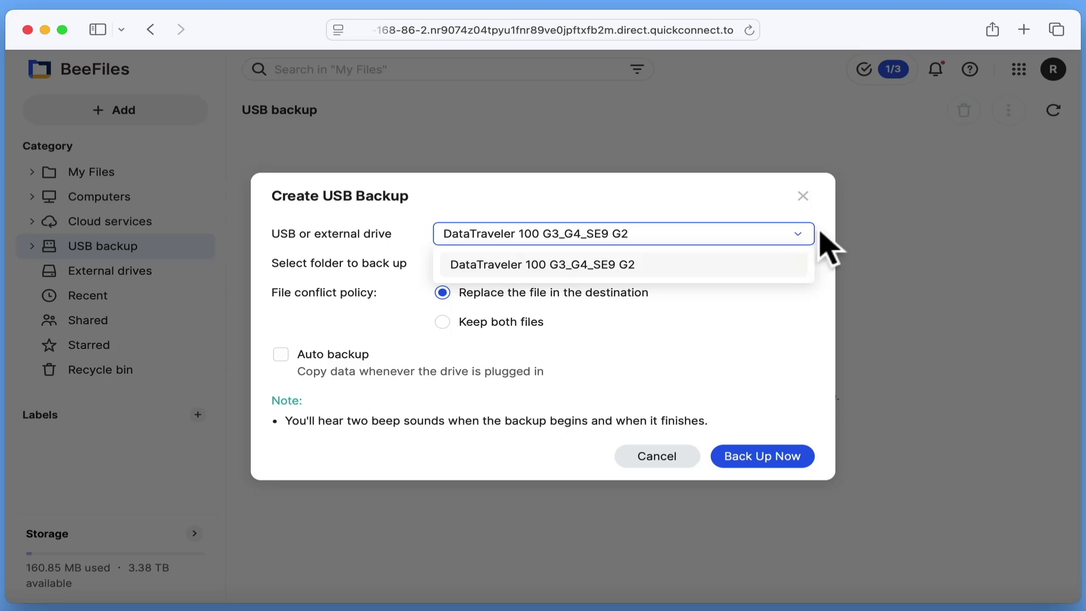
left_click(819, 242)
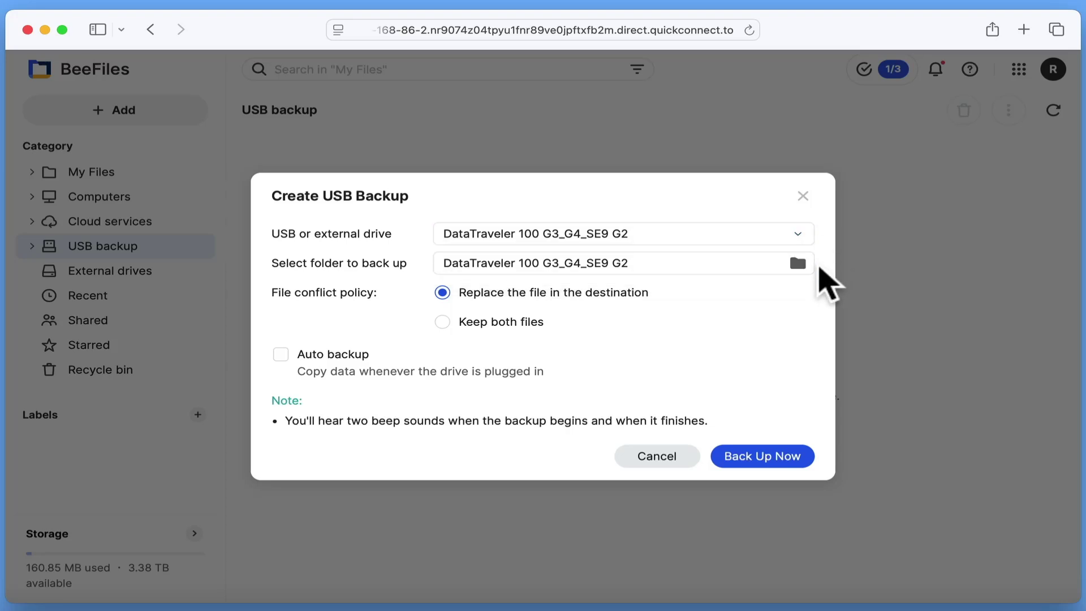
left_click(797, 264)
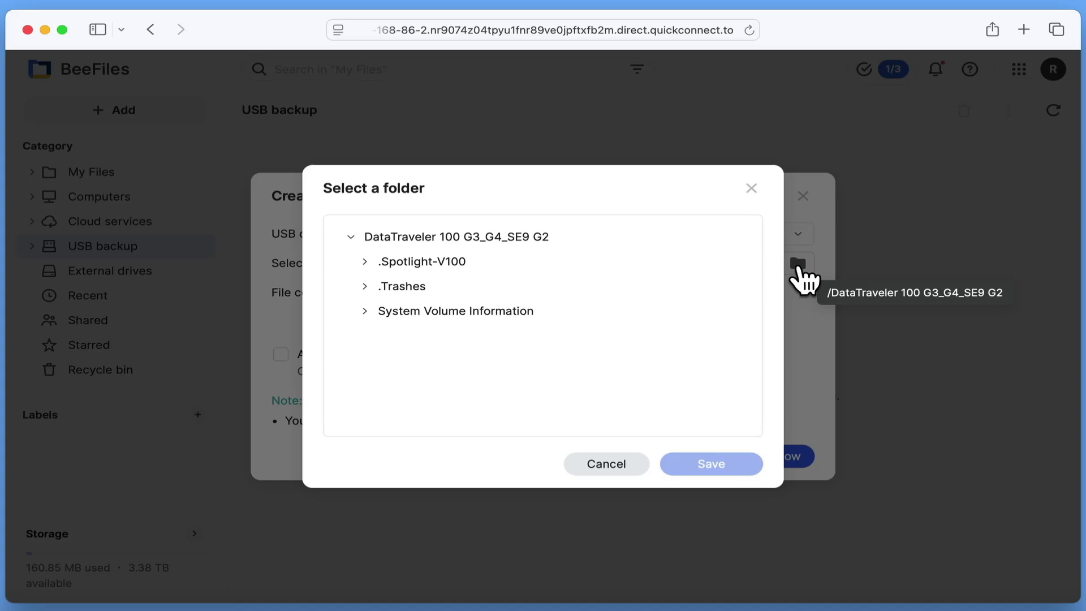
left_click(626, 465)
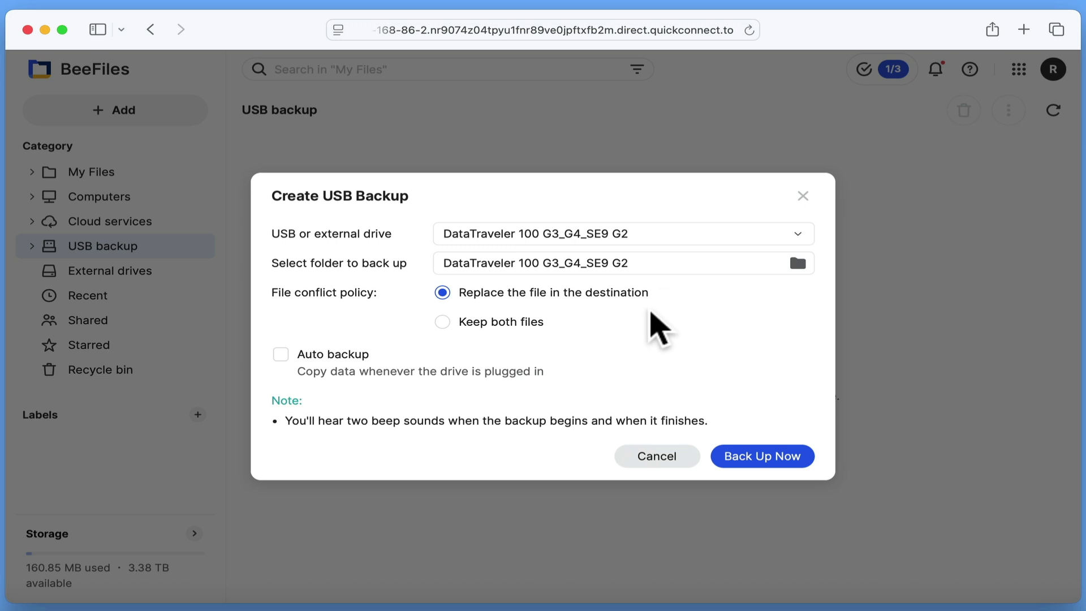
left_click(521, 326)
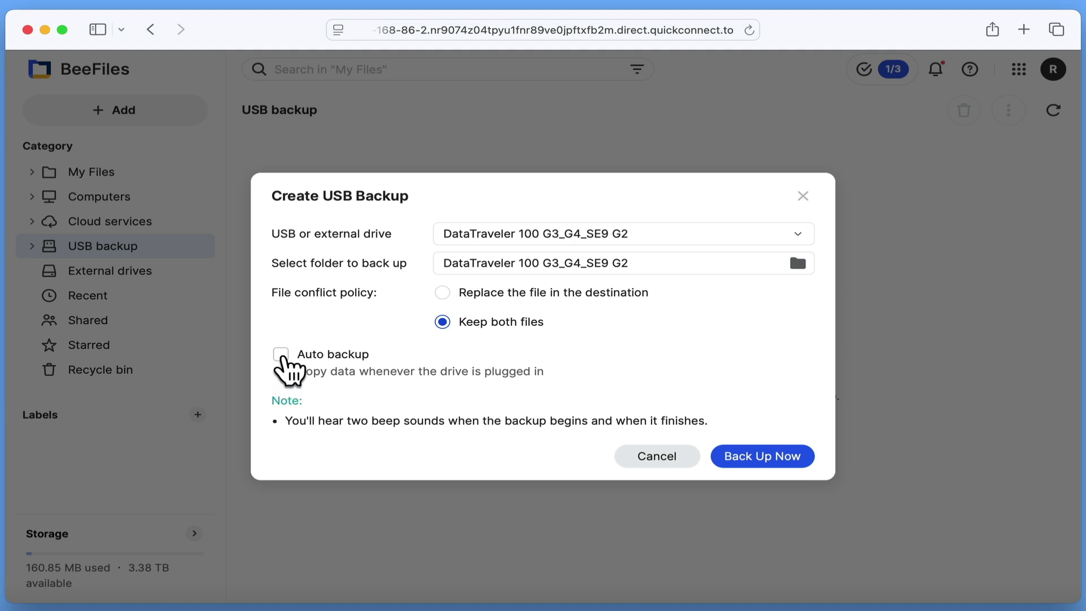
Turn on Auto backup so the drive backs up whenever it is plugged in.
left_click(281, 355)
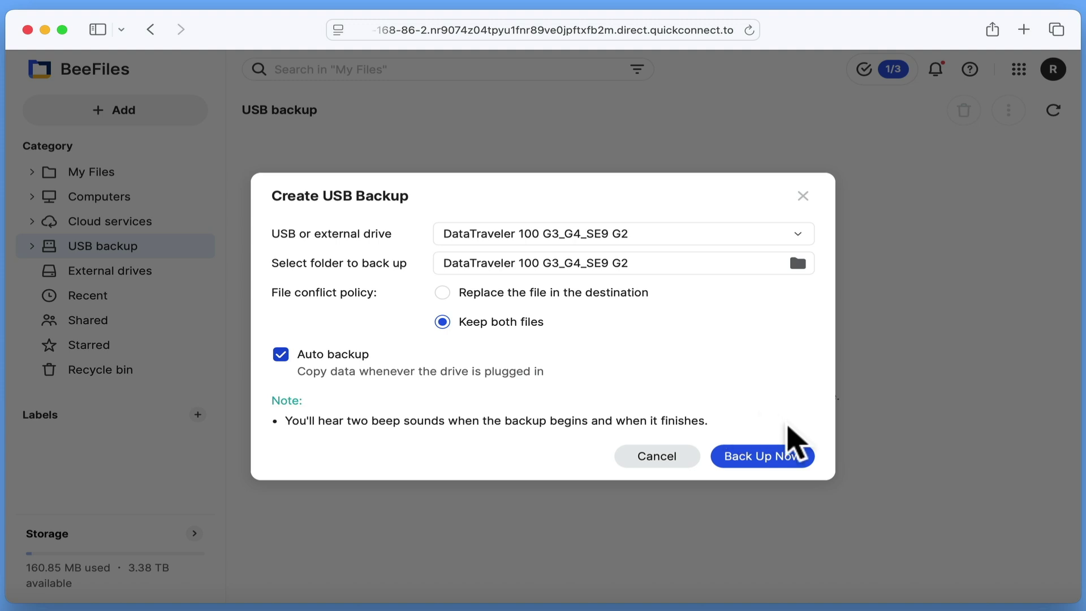
Run the DataTraveler 100 G3_G4_SE9 G2 backup until it shows Backup successful.
left_click(792, 455)
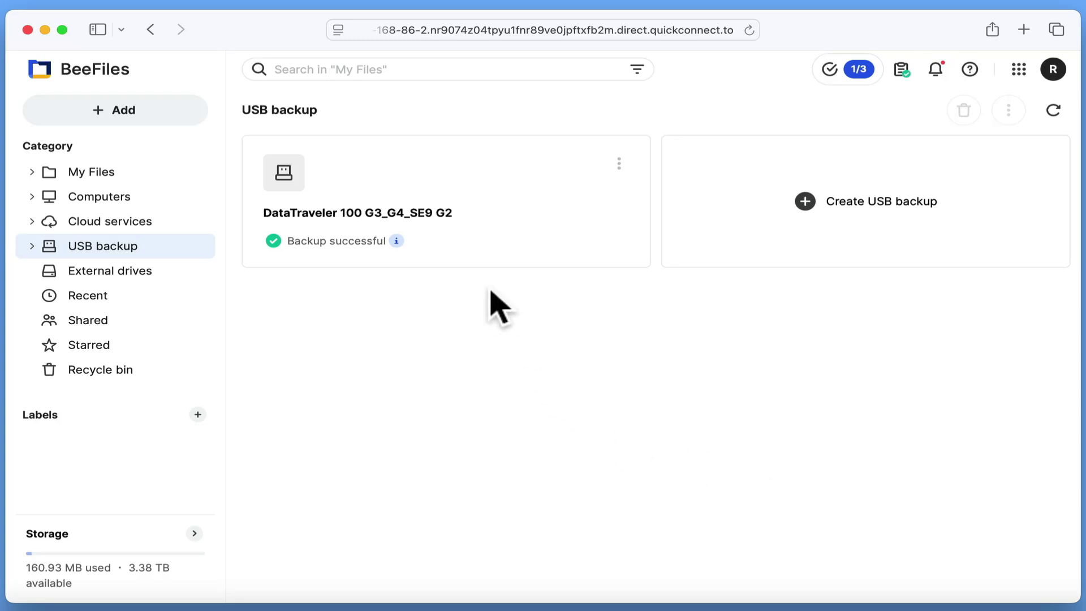
left_click(445, 218)
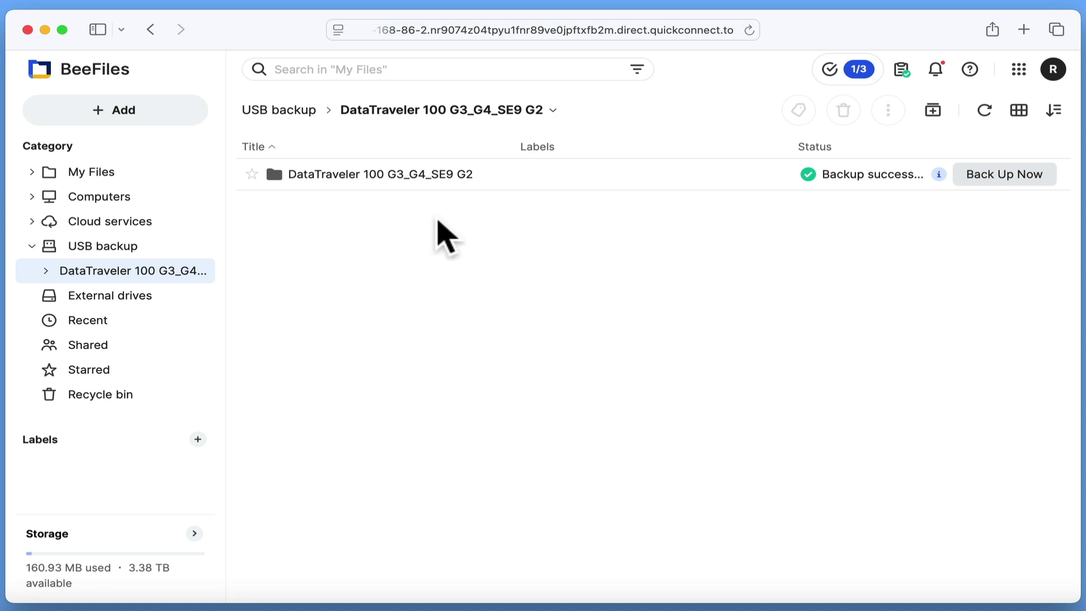
double_click(434, 176)
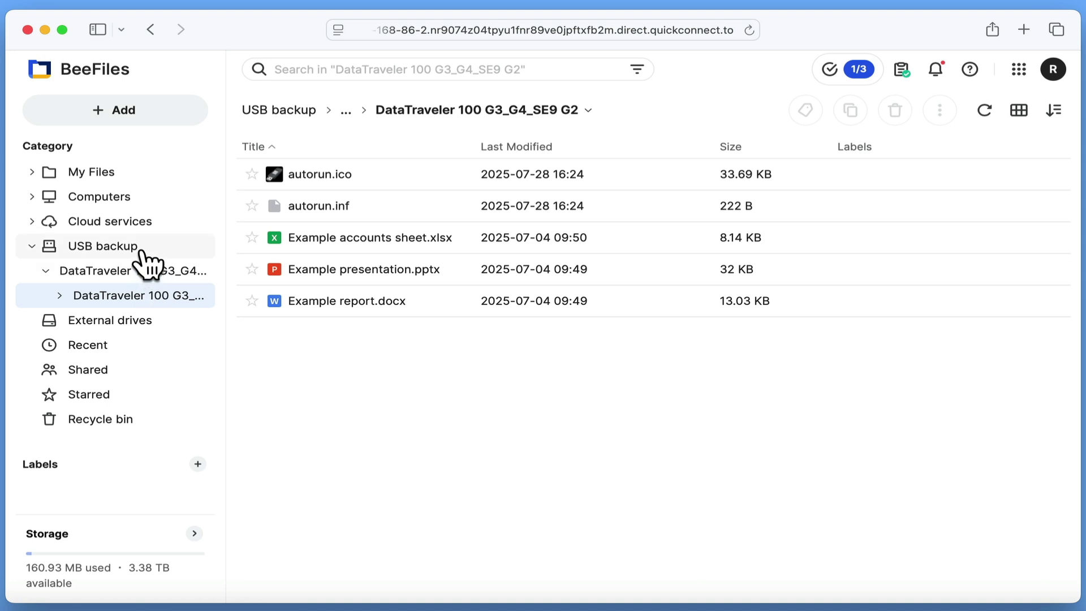
left_click(113, 247)
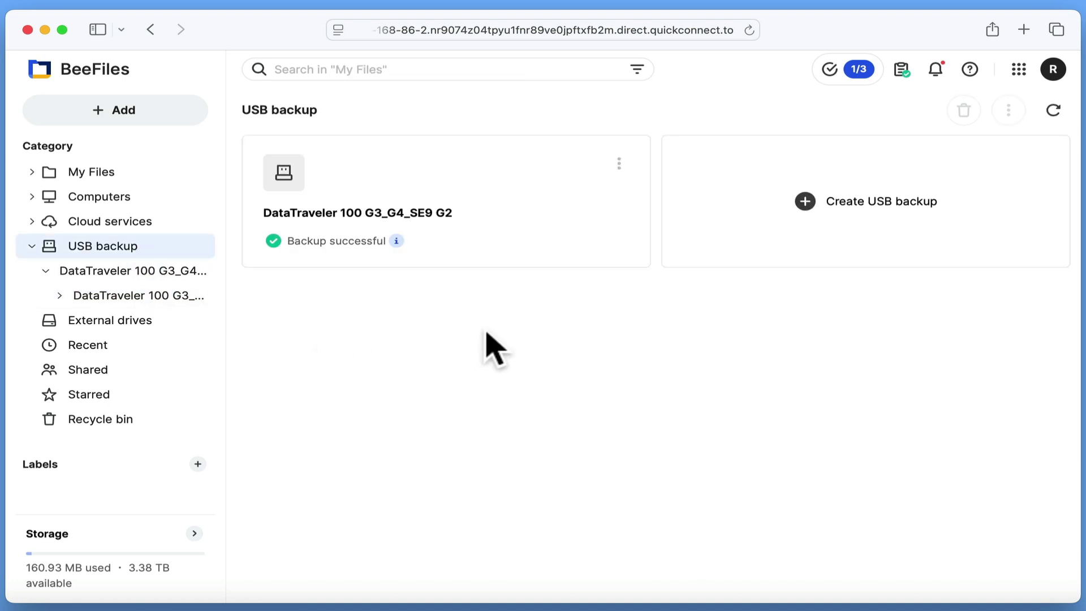
left_click(619, 164)
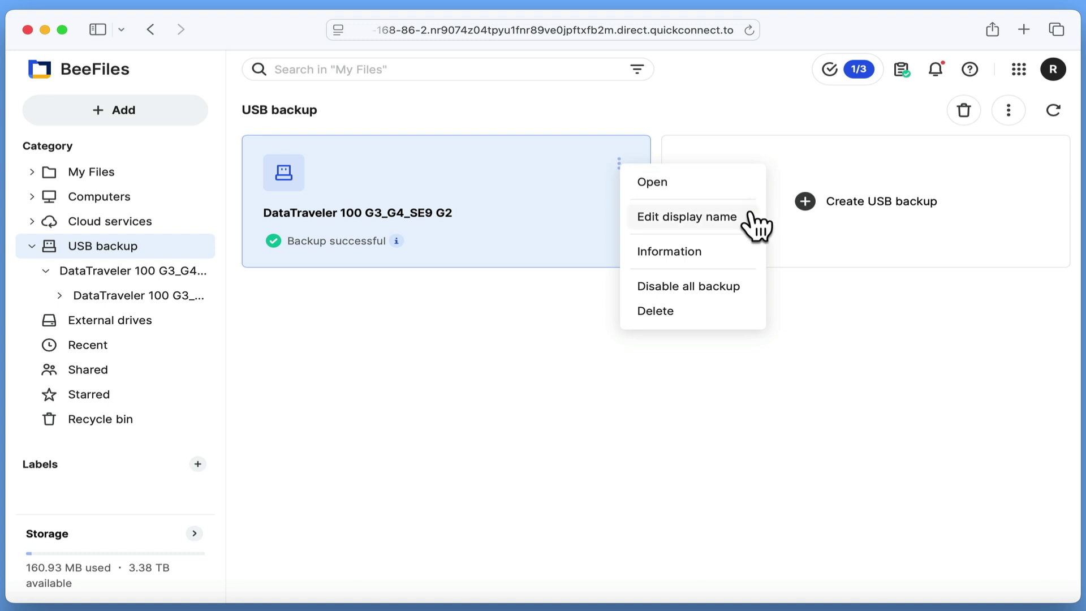
left_click(745, 262)
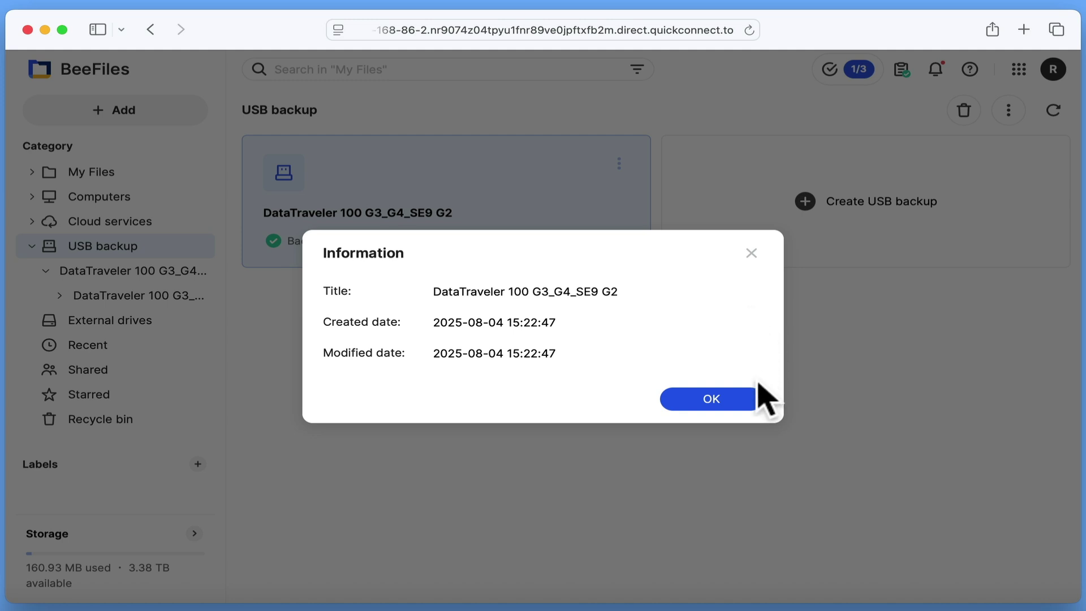
left_click(736, 399)
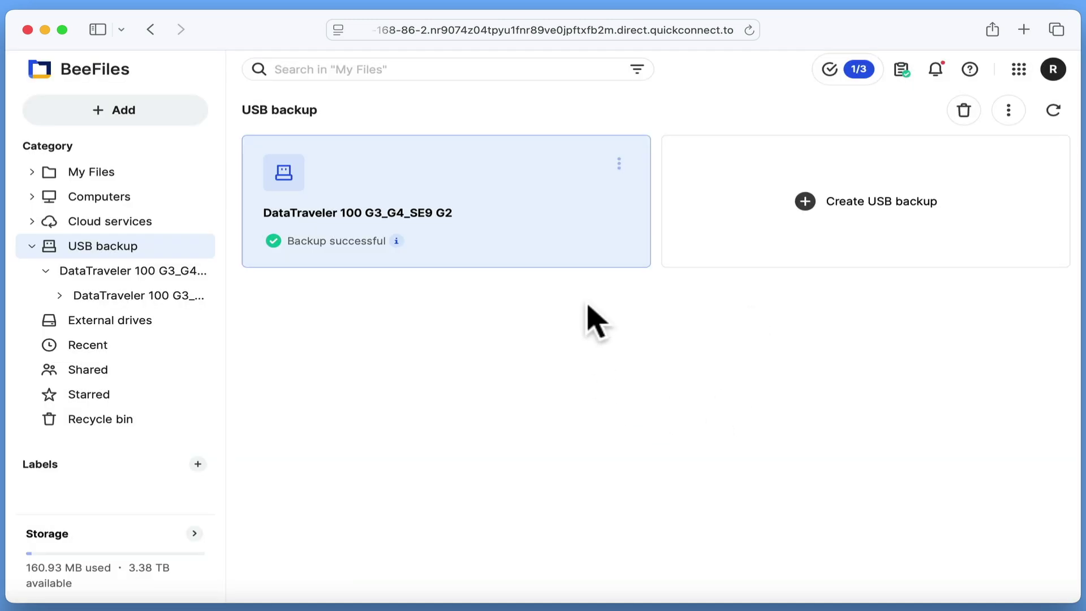
left_click(619, 164)
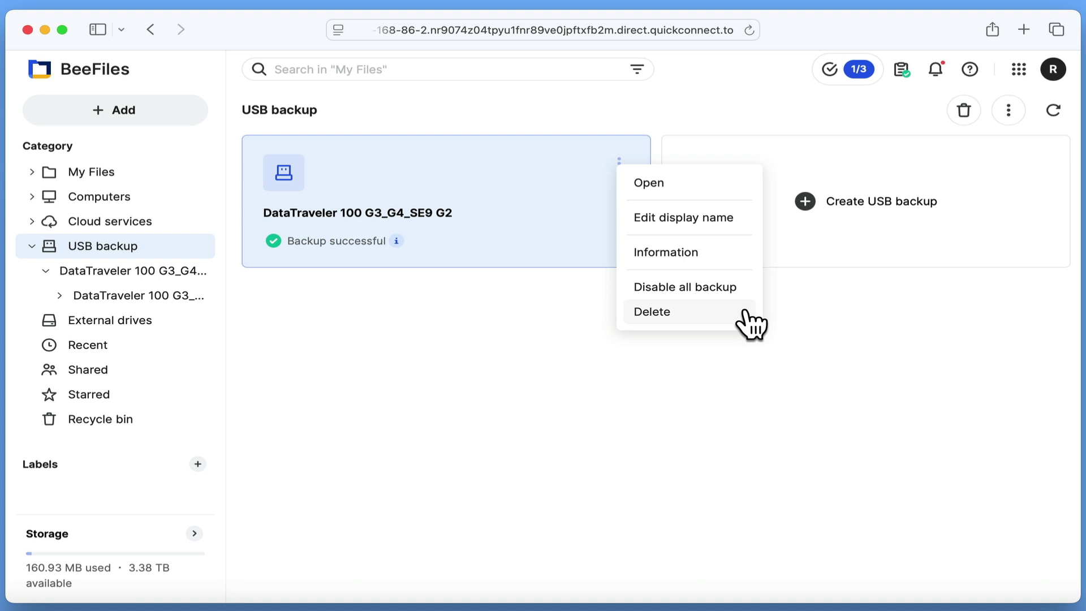
left_click(820, 384)
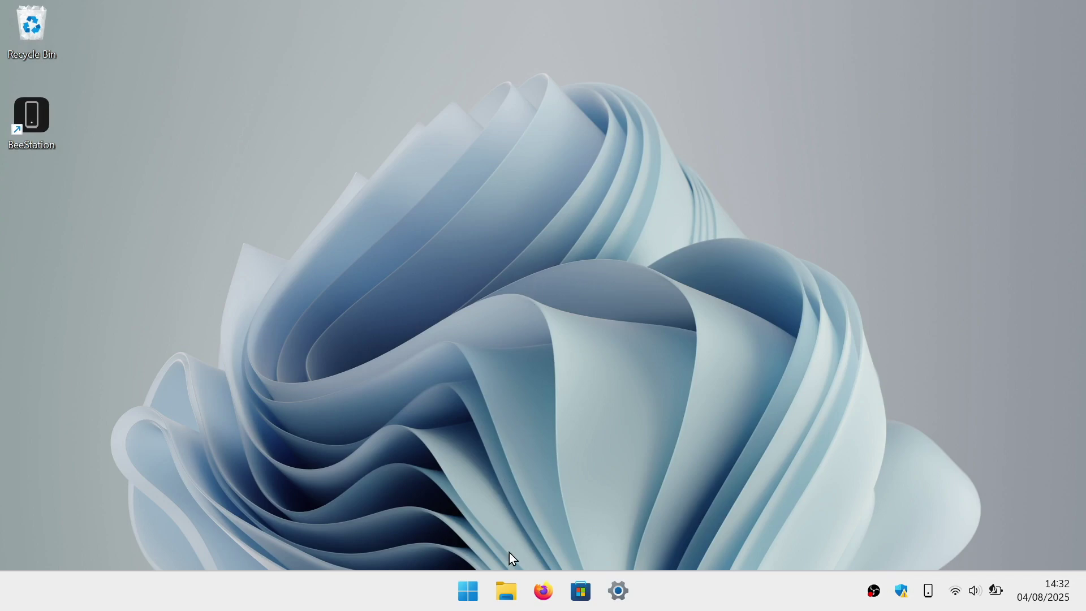
Browse Network > BeeStation > home > USB backup > DataTraveler 100 G3_G4_SE9 G2 in File Explorer to view the backed-up files.
left_click(507, 591)
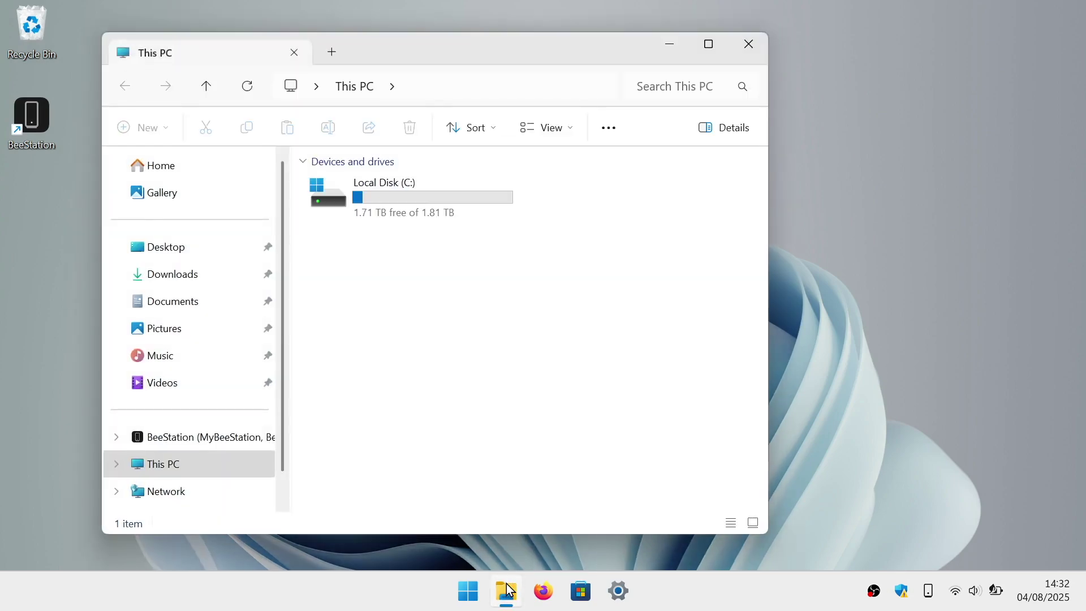
left_click(233, 492)
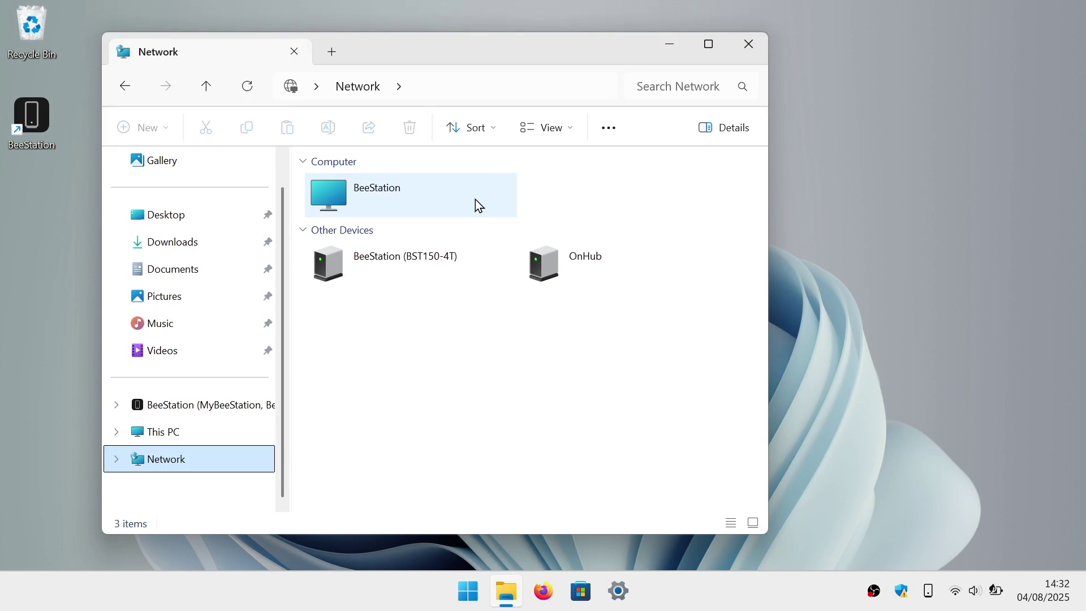
left_click(389, 199)
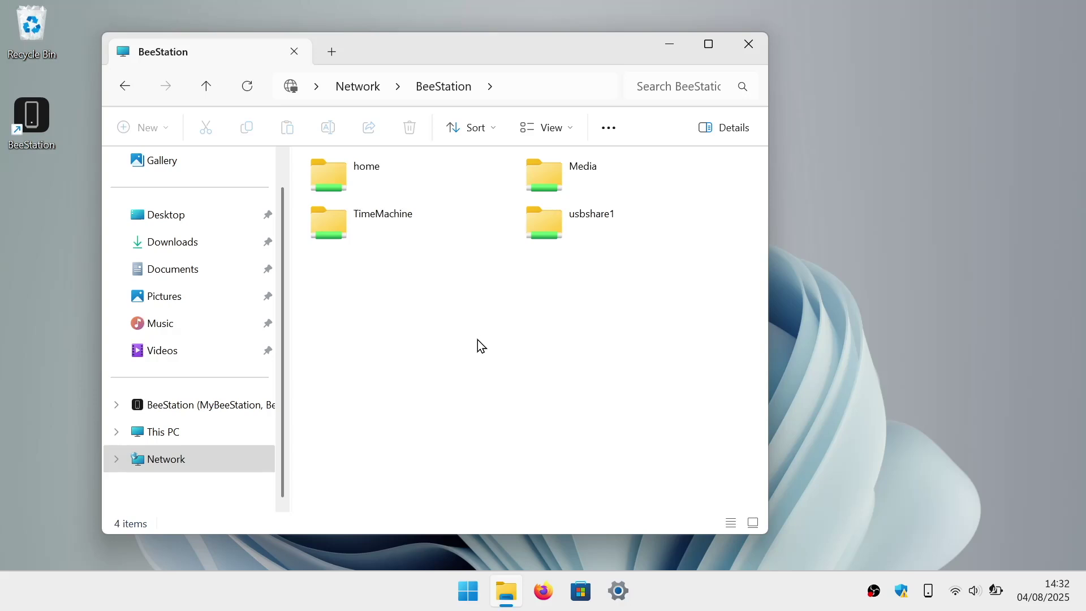
left_click(342, 176)
double_click(342, 174)
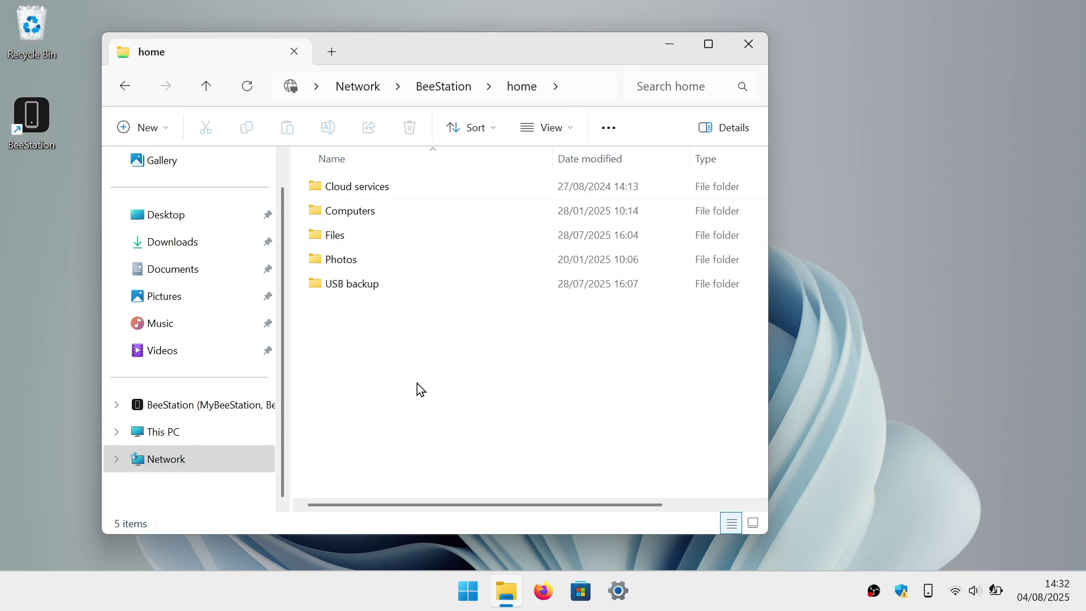
left_click(365, 294)
double_click(363, 290)
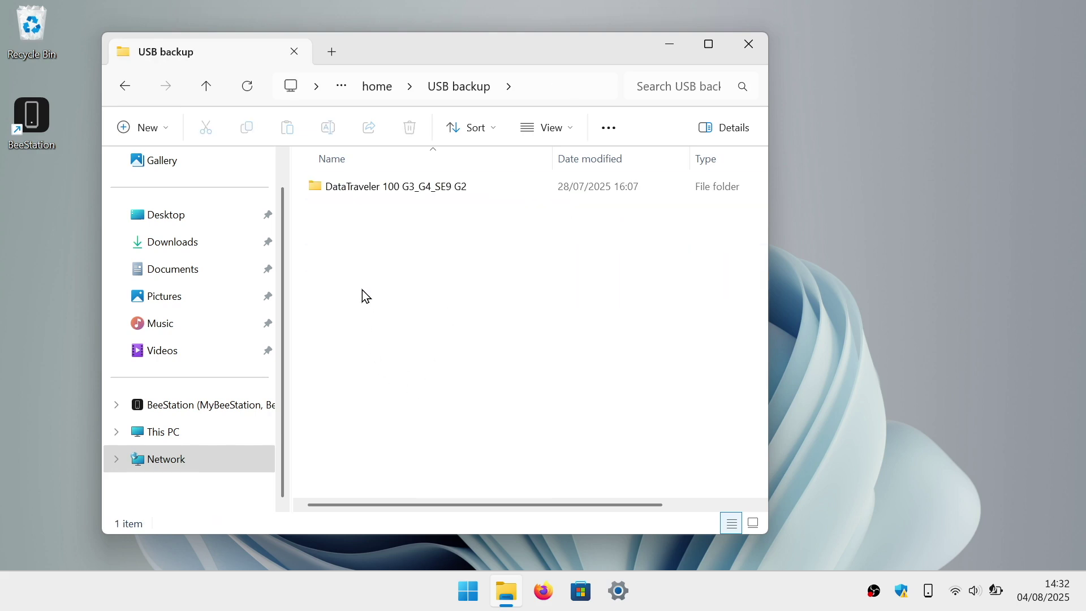
double_click(425, 189)
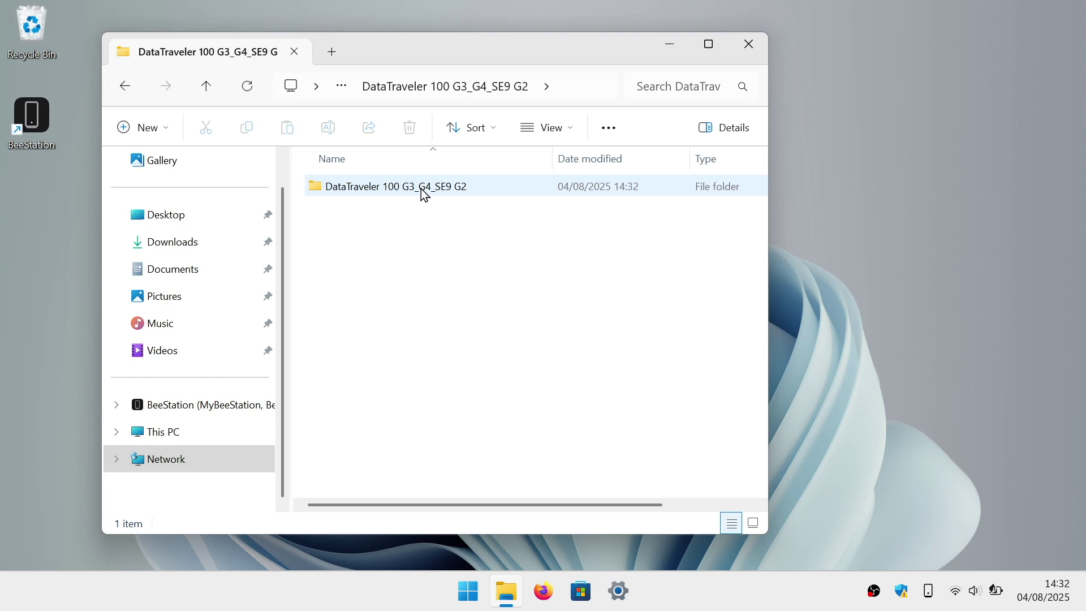
double_click(424, 191)
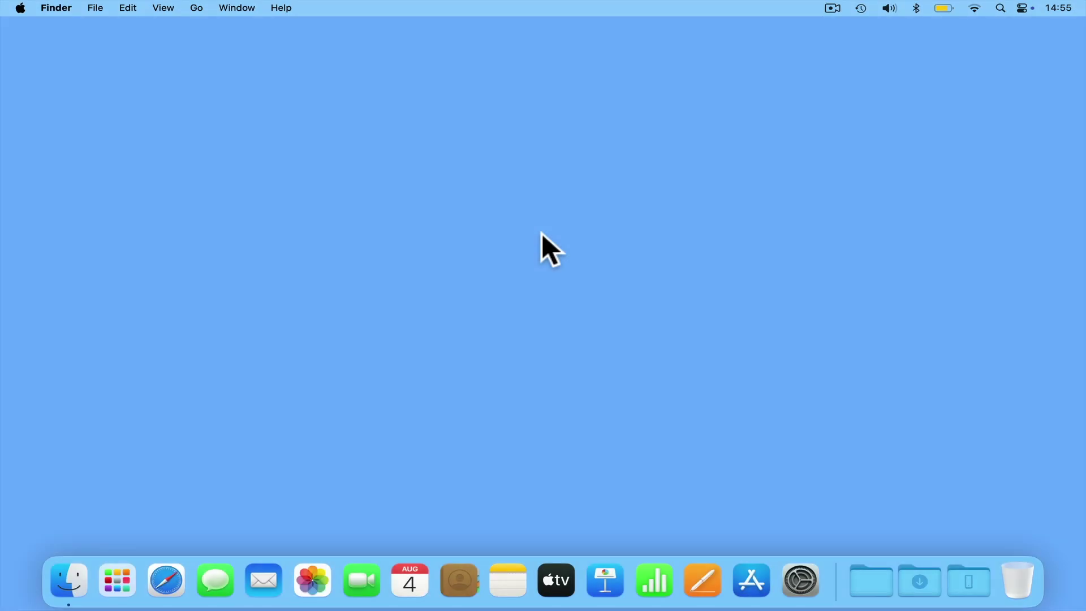
In Finder, browse Network > BeeStation > home > USB backup > DataTraveler 100 G3_G4_SE9 G2 to list its six items.
left_click(79, 573)
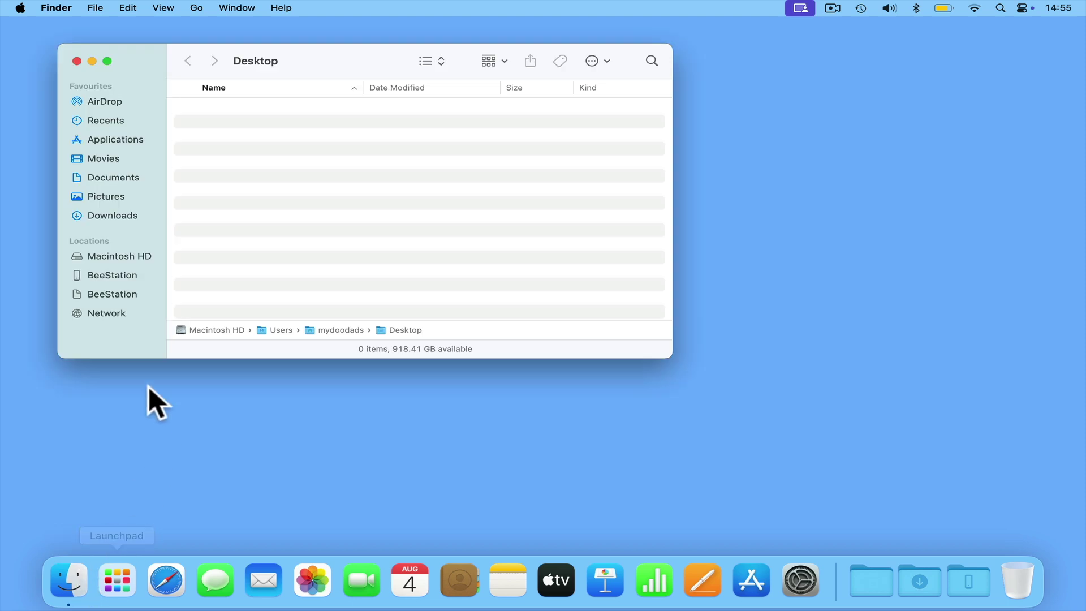
left_click(110, 312)
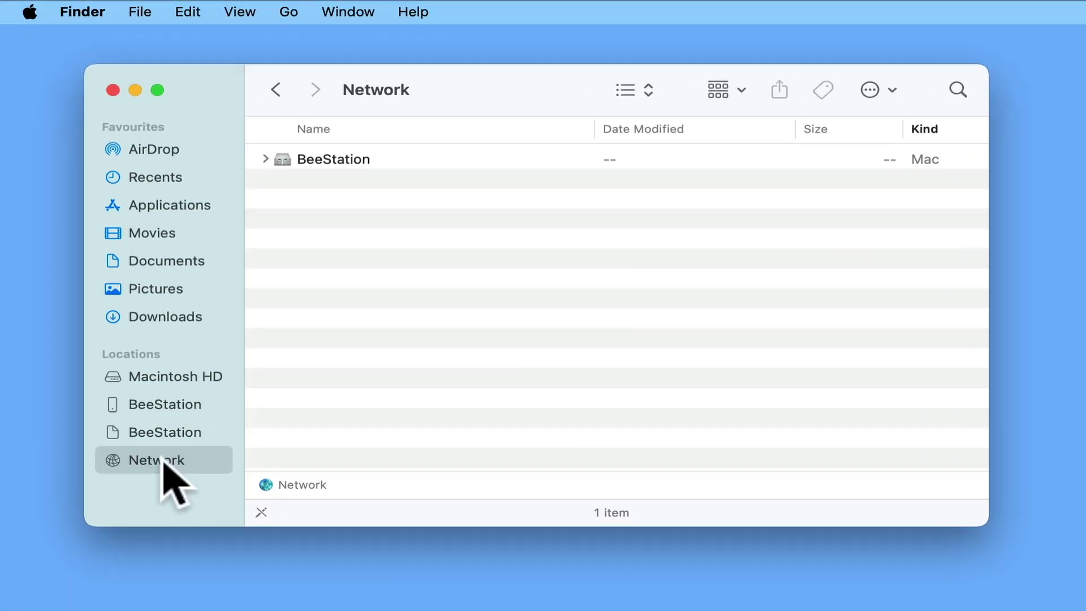
double_click(335, 163)
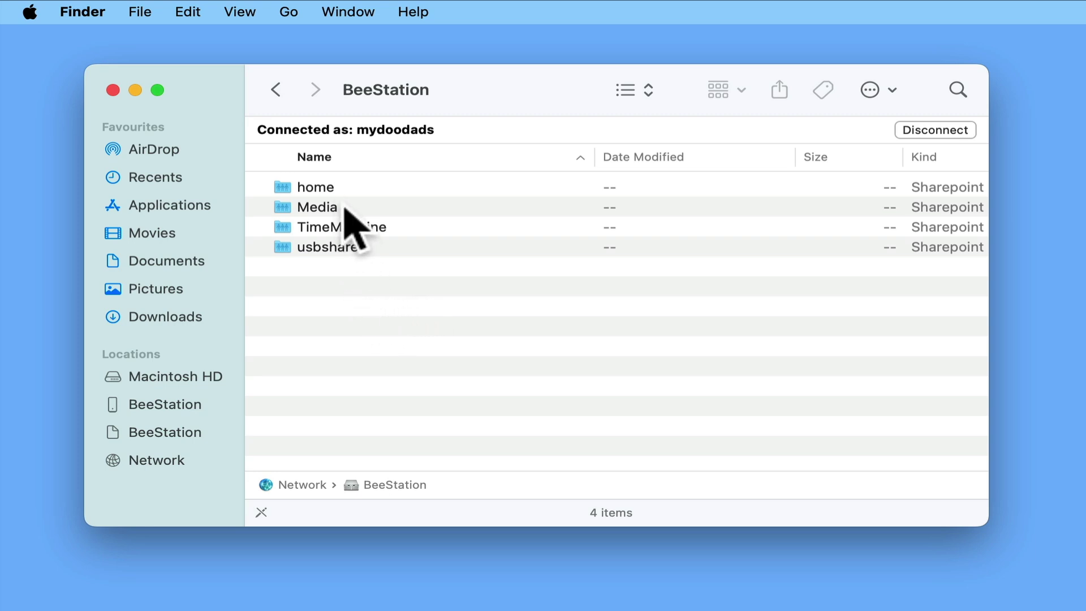
left_click(336, 190)
double_click(336, 188)
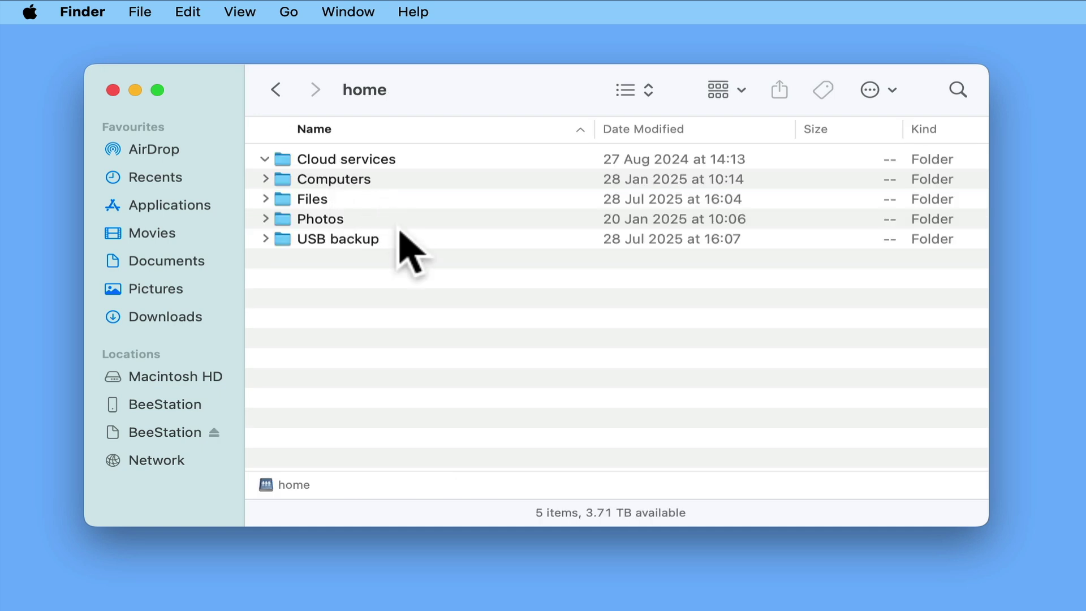
double_click(356, 241)
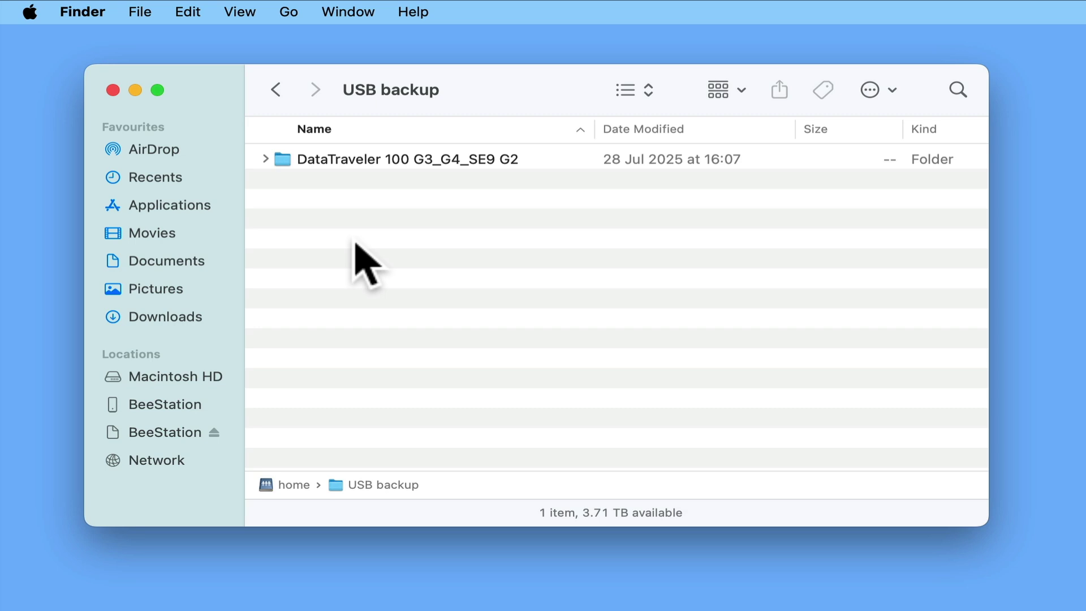
double_click(423, 160)
double_click(423, 160)
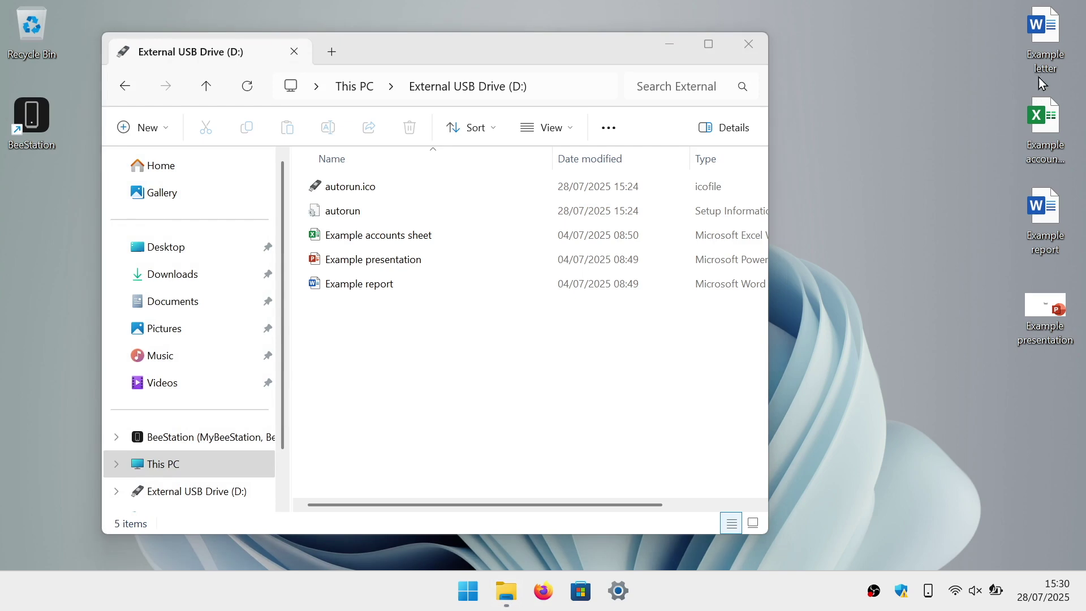
Drag Example letter from the desktop onto External USB Drive (D:).
left_click_drag(1042, 56, 441, 416)
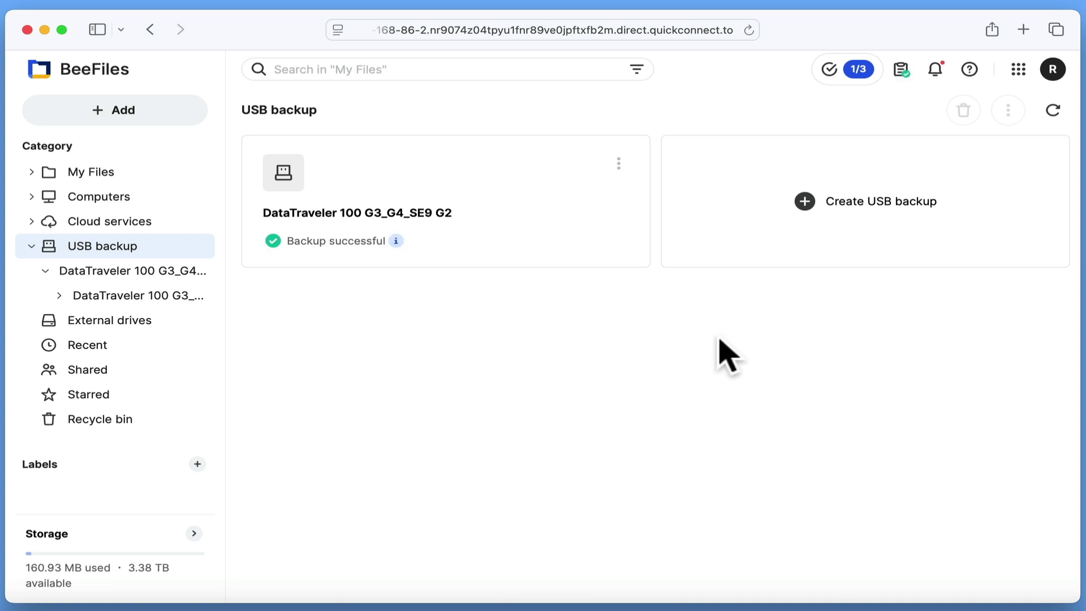
Open the DataTraveler 100 G3_G4_SE9 G2 backup folder in BeeFiles to find Example letter.docx (13.68 KB).
left_click(560, 255)
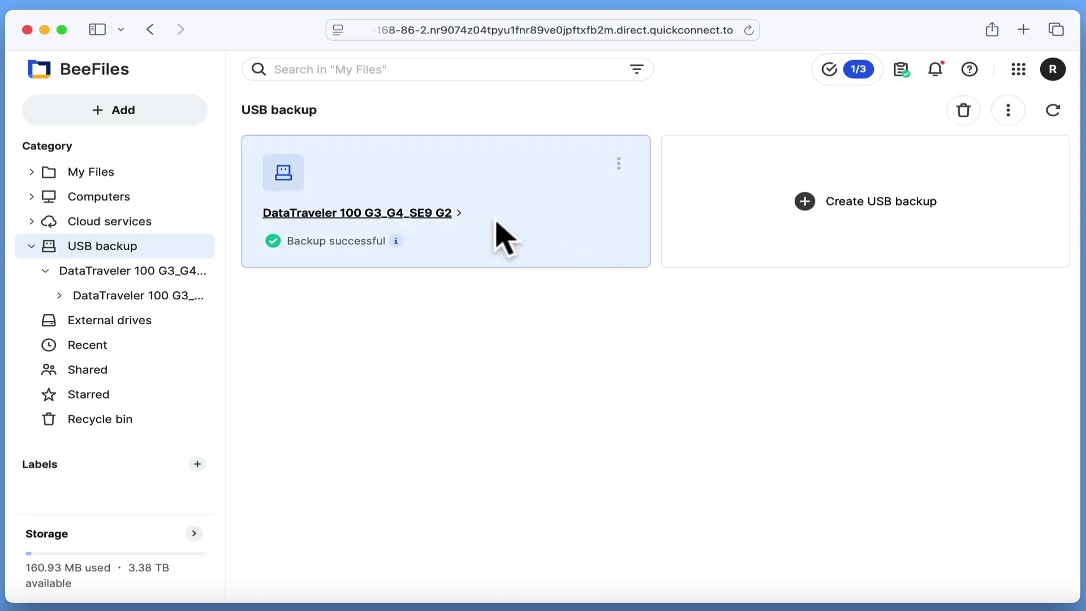
left_click(428, 215)
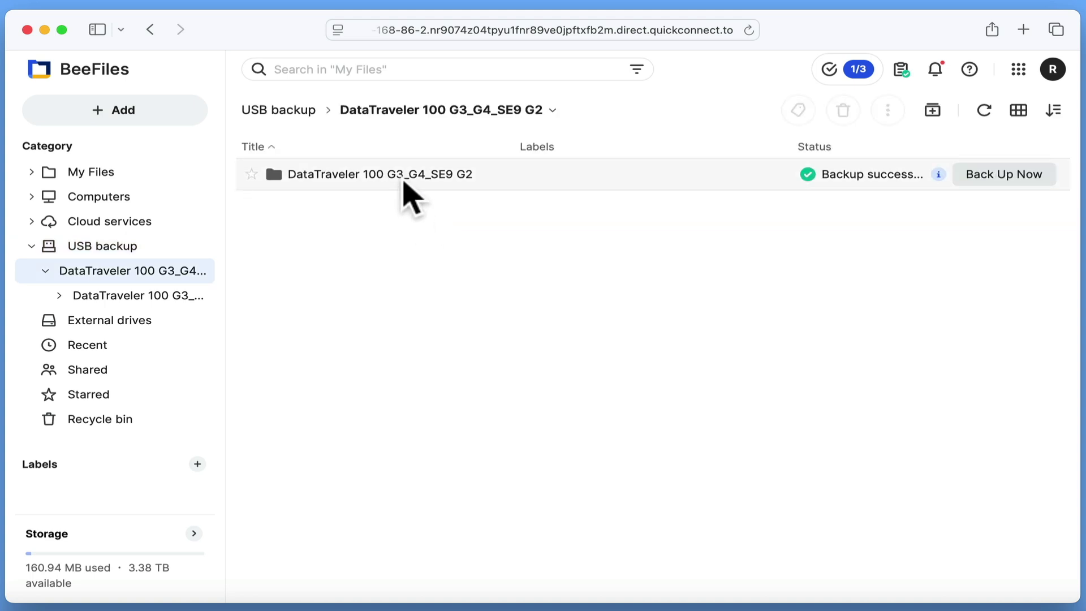
double_click(404, 184)
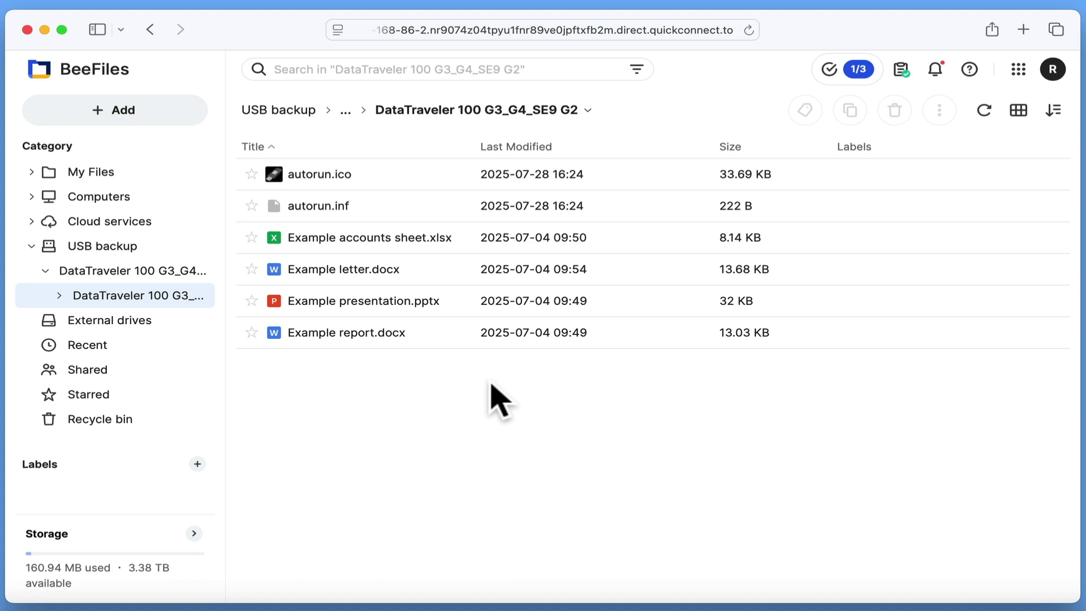